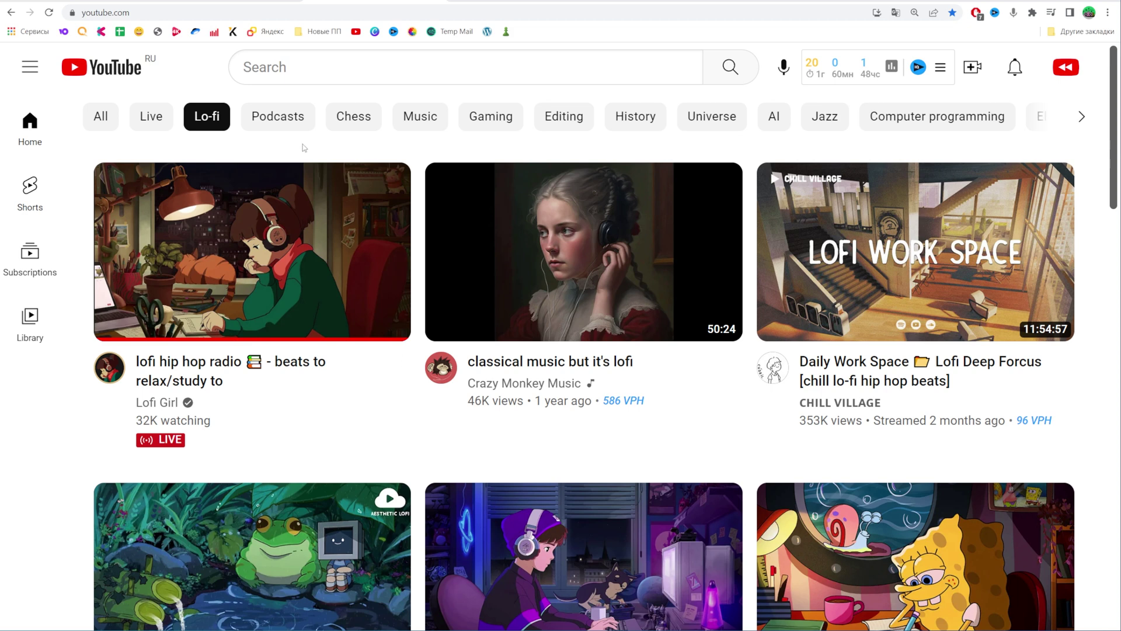
- Open YouTube Studio for the Test channel from the account avatar menu
{"action": "left_click", "coordinate": [145, 14]}
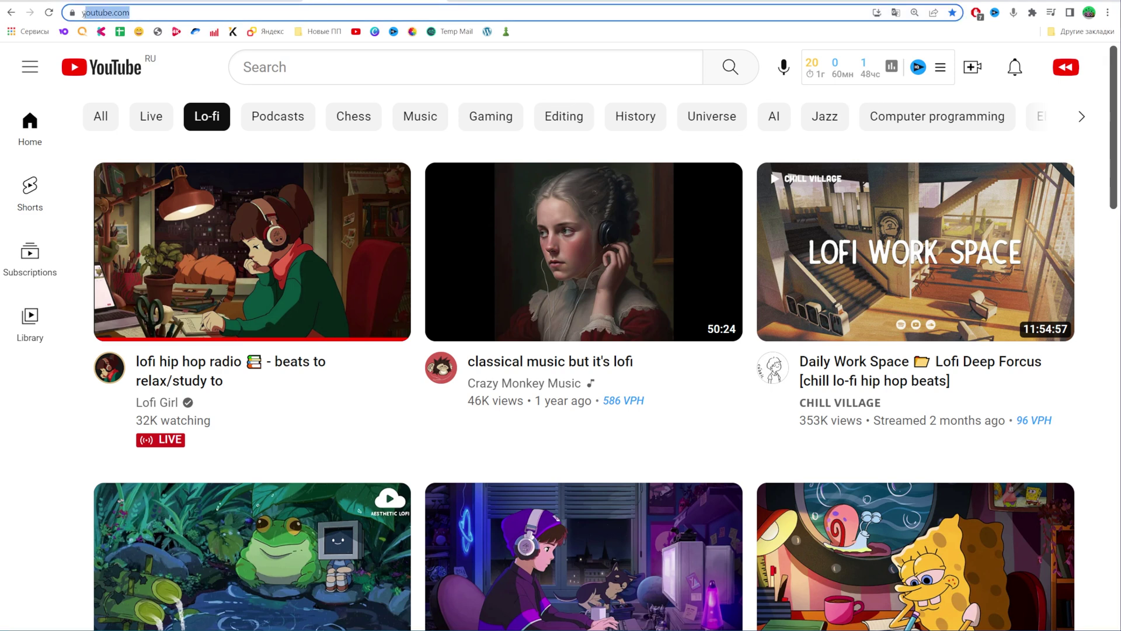
{"action": "left_click", "coordinate": [207, 69]}
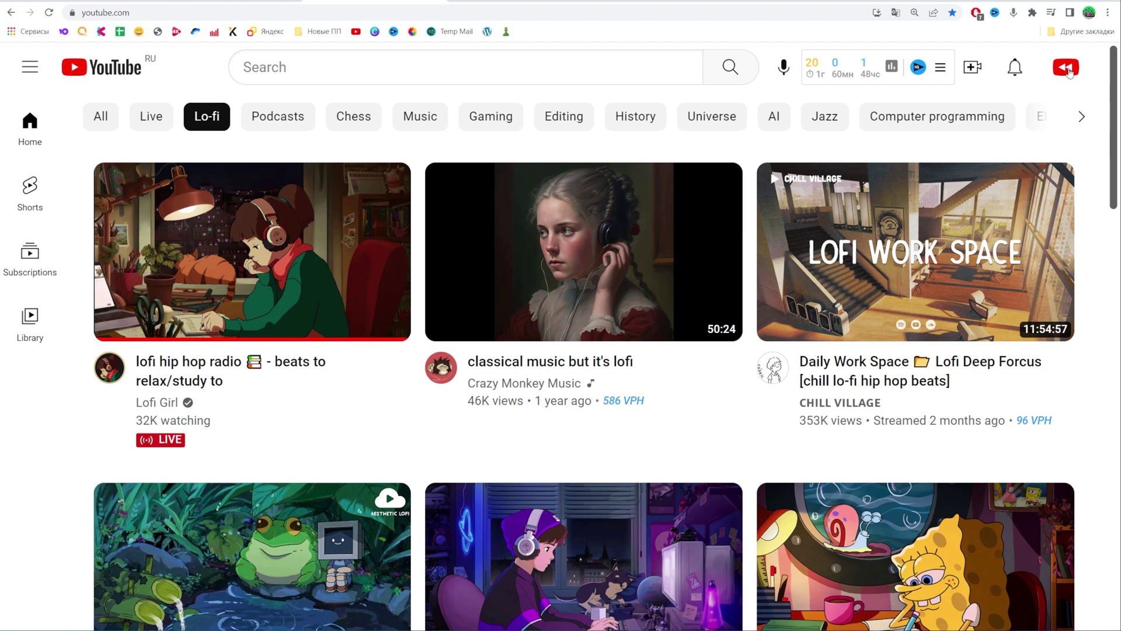
{"action": "left_click", "coordinate": [1068, 69]}
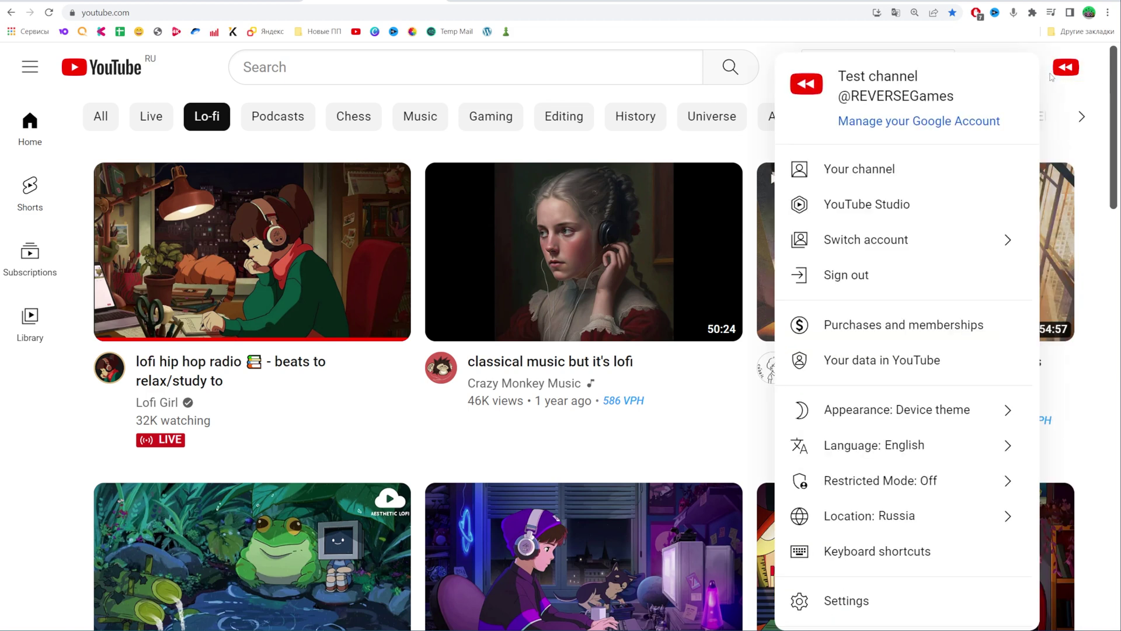
{"action": "left_click", "coordinate": [876, 211]}
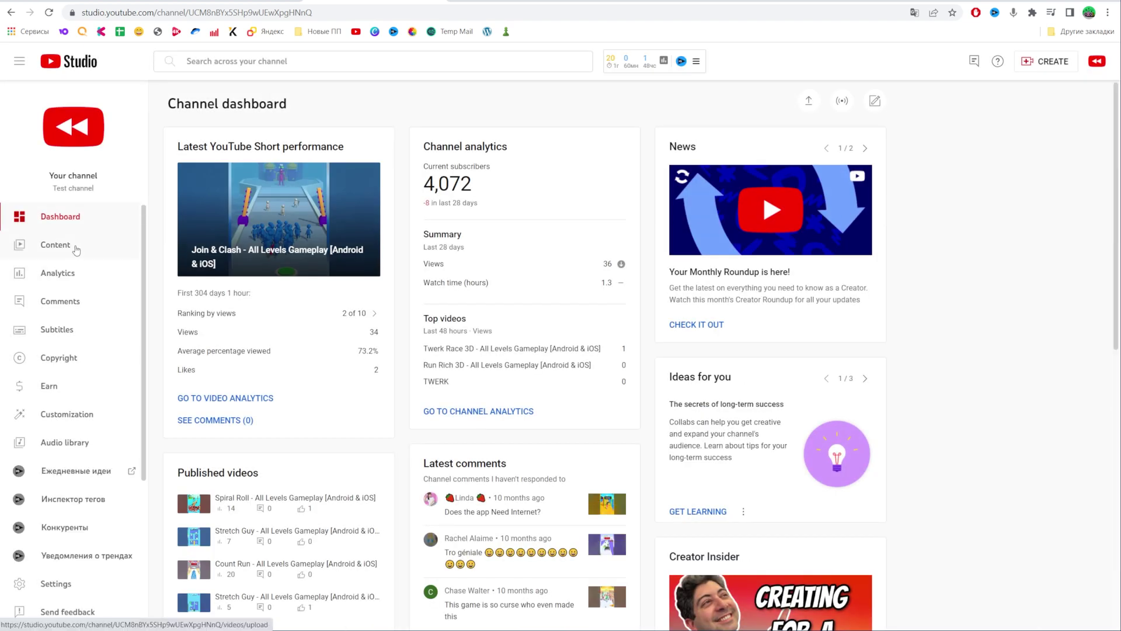
- Show the channel's Content list of uploaded videos
{"action": "left_click", "coordinate": [75, 247]}
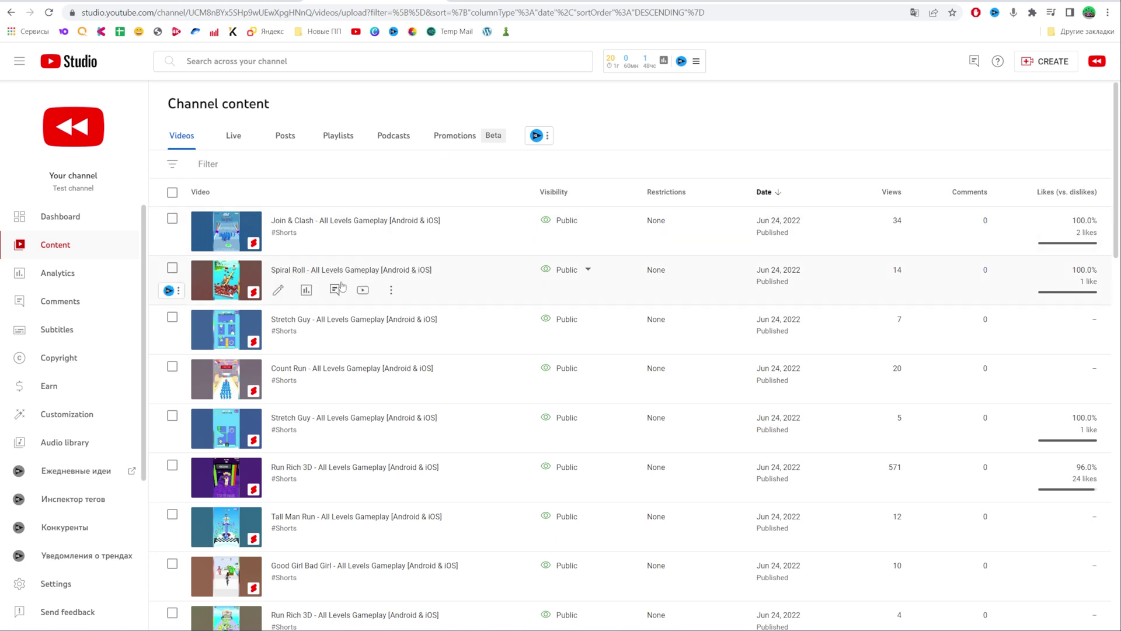
{"action": "mouse_move", "coordinate": [369, 279]}
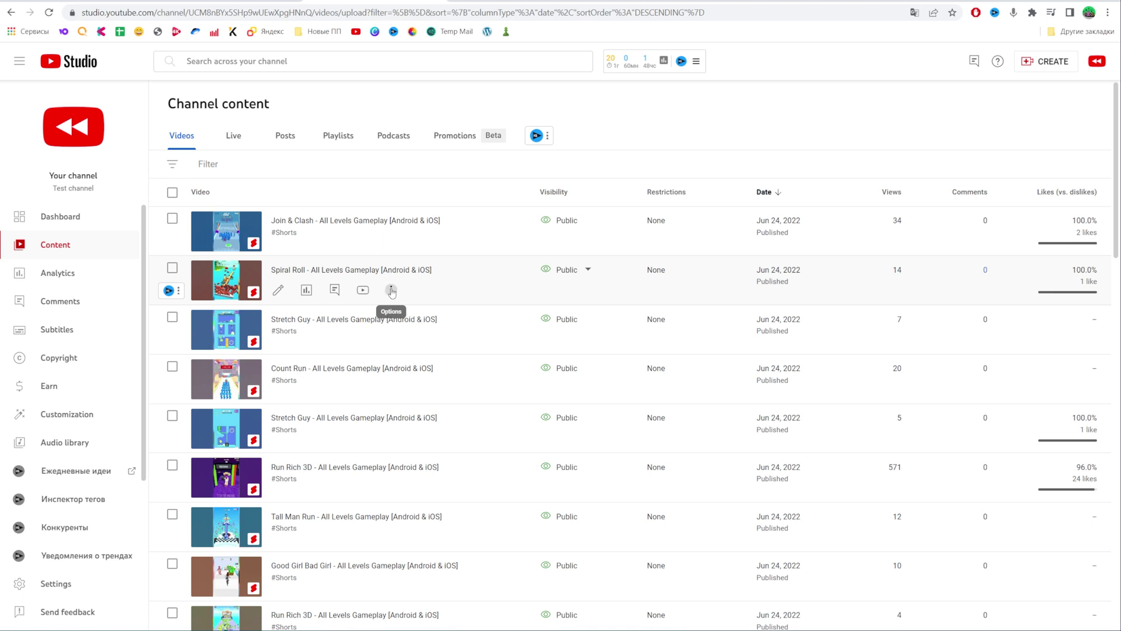
- Download the Spiral Roll - All Levels Gameplay video as MP4 to Downloads
{"action": "left_click", "coordinate": [393, 292]}
{"action": "left_click", "coordinate": [307, 348]}
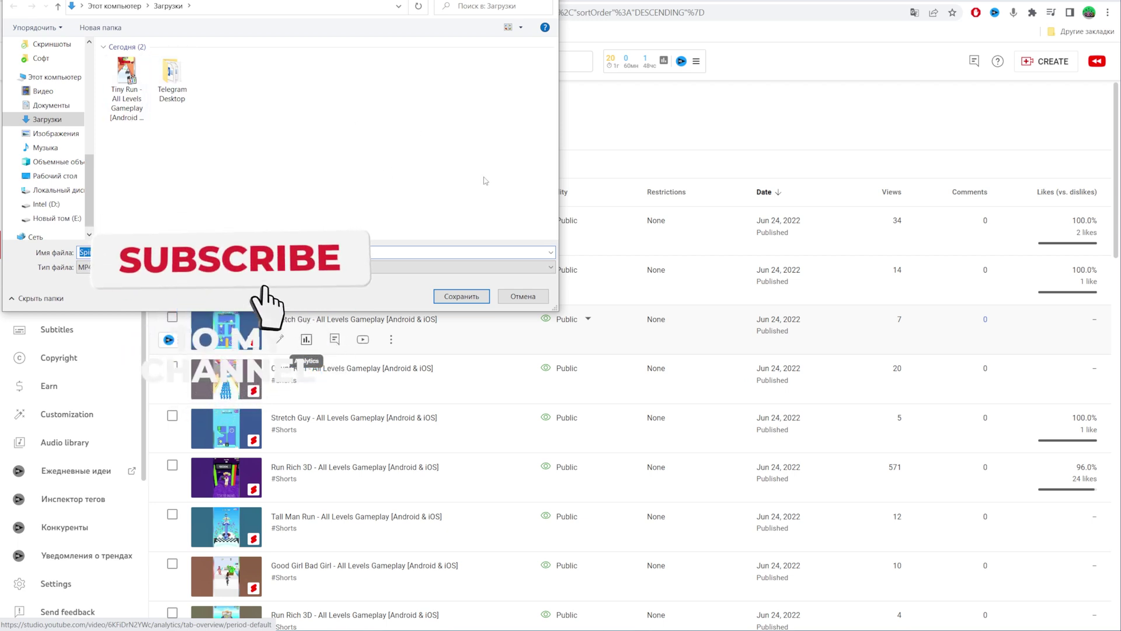
{"action": "key", "text": "Return"}
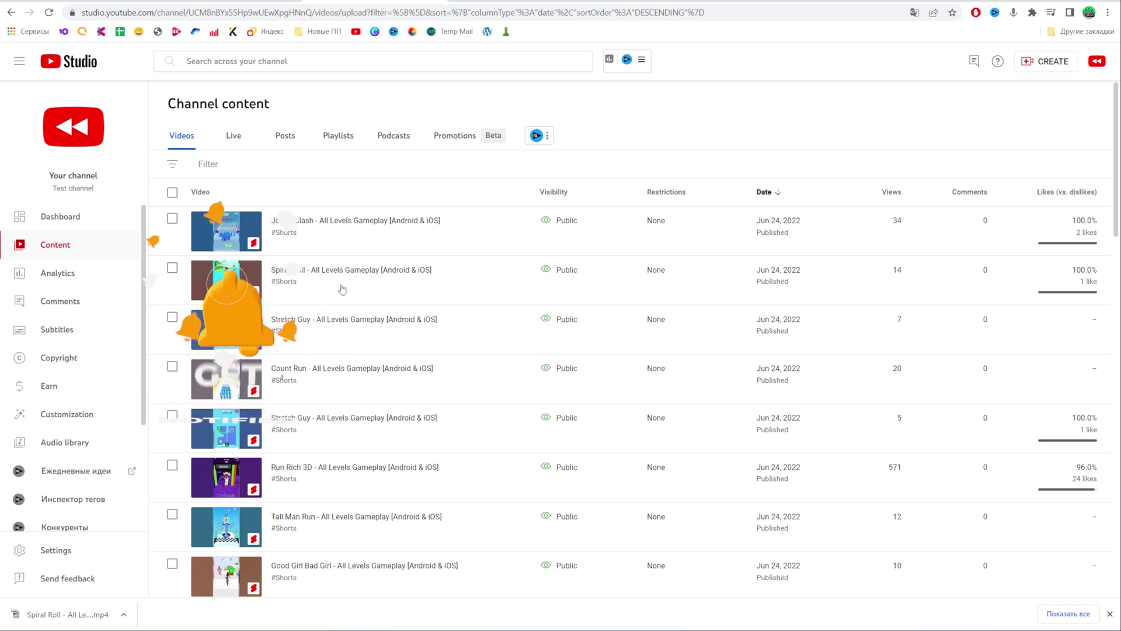
{"action": "left_click", "coordinate": [99, 614]}
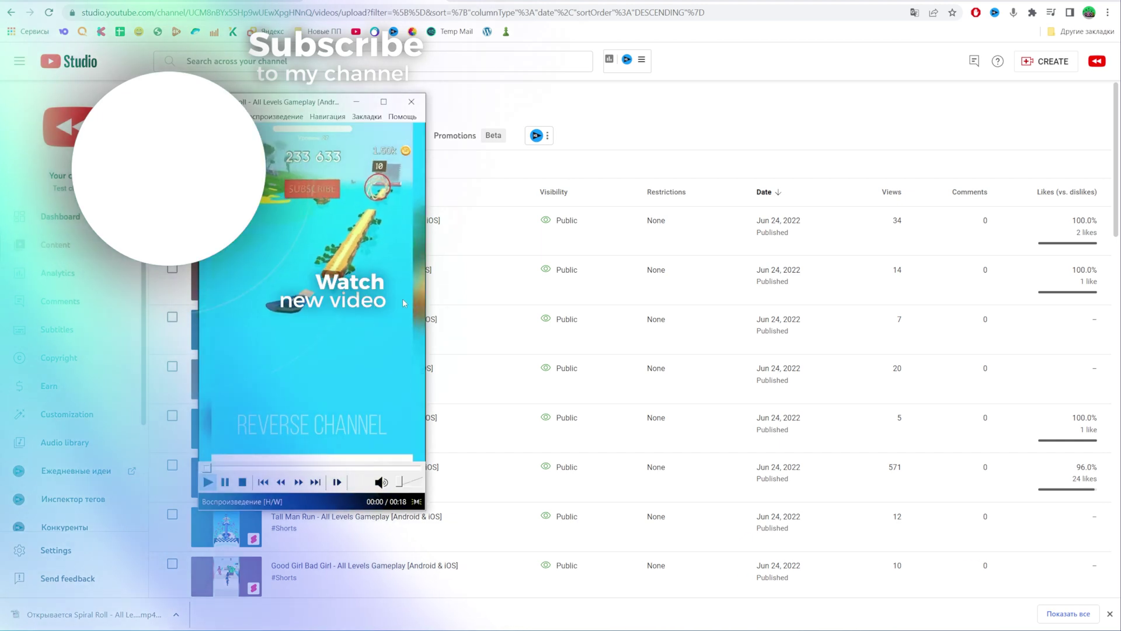
{"action": "mouse_move", "coordinate": [319, 105]}
{"action": "left_mouse_down"}
{"action": "mouse_move", "coordinate": [435, 108]}
{"action": "mouse_move", "coordinate": [467, 125]}
{"action": "left_mouse_up"}
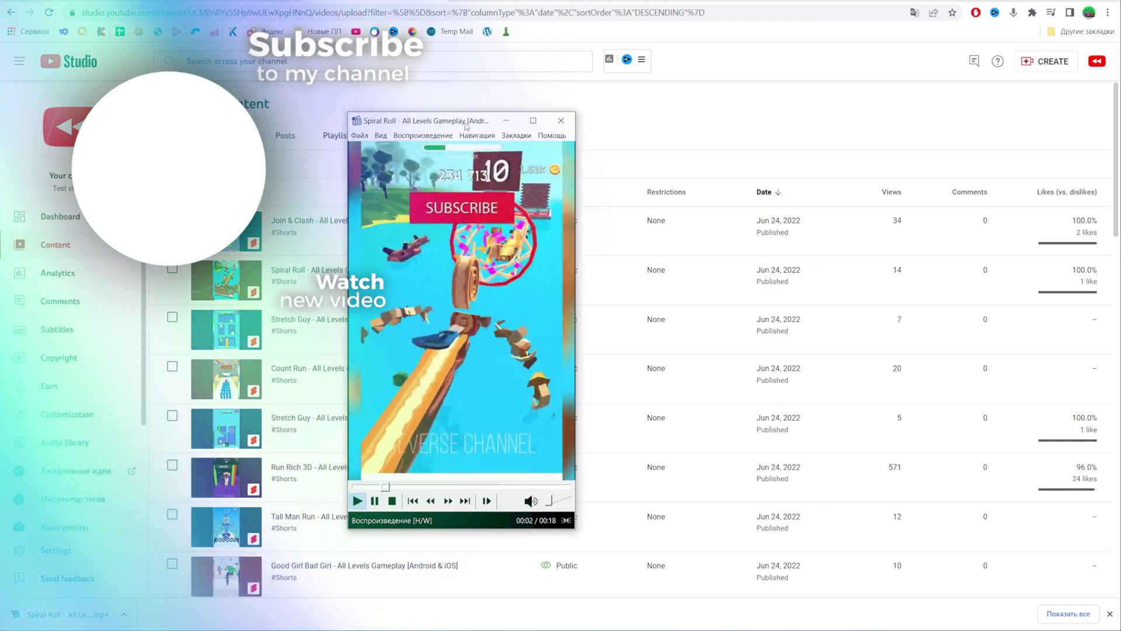
{"action": "left_click", "coordinate": [561, 120]}
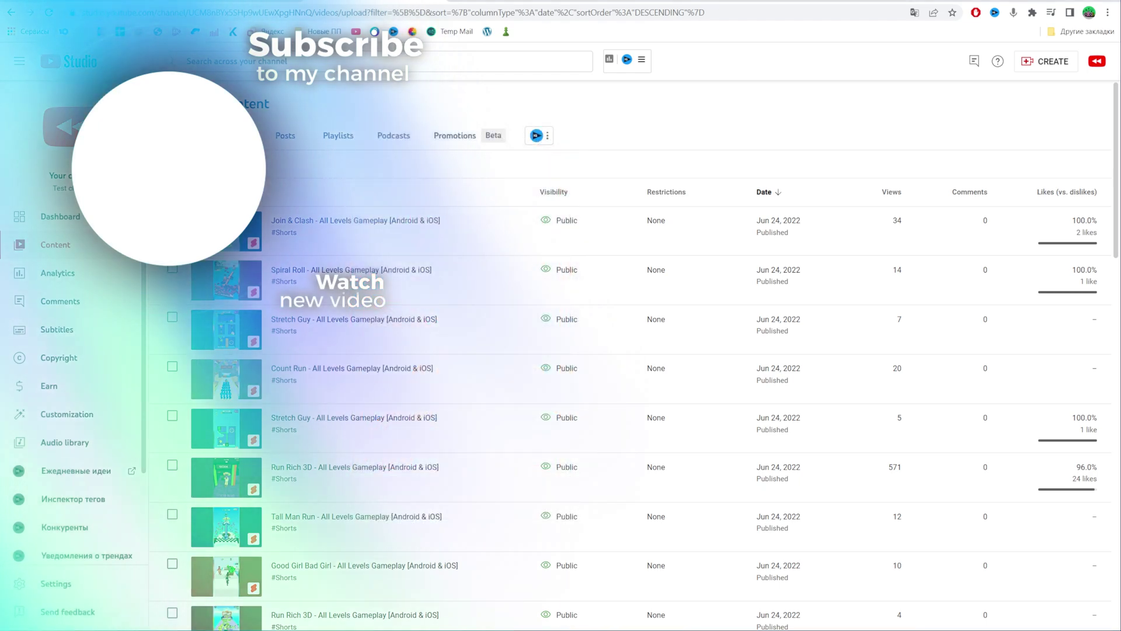